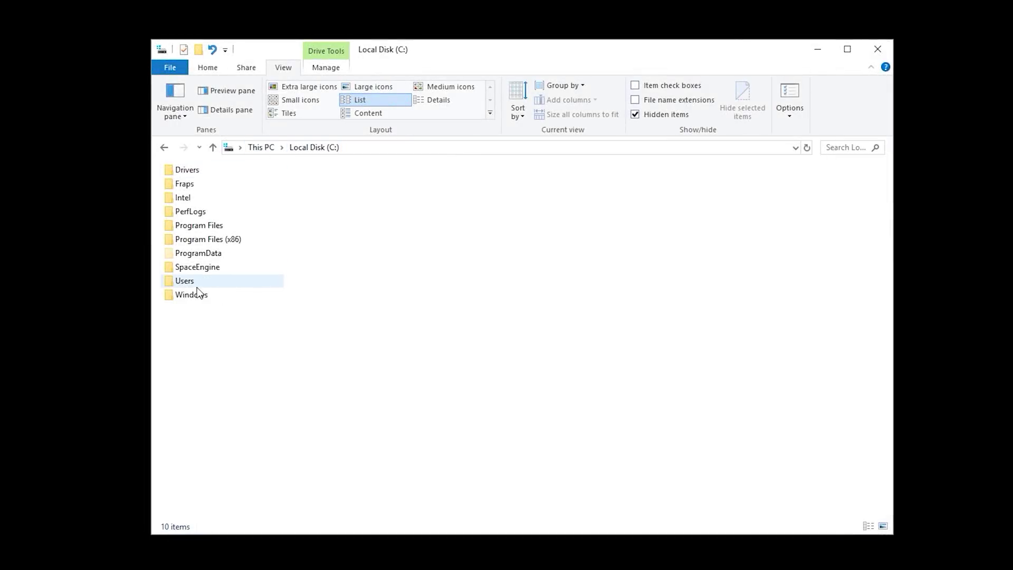
# Step: Browse from Users through your user folder and AppData into the Local folder
pyautogui.click(220, 283)
pyautogui.doubleClick(221, 283)
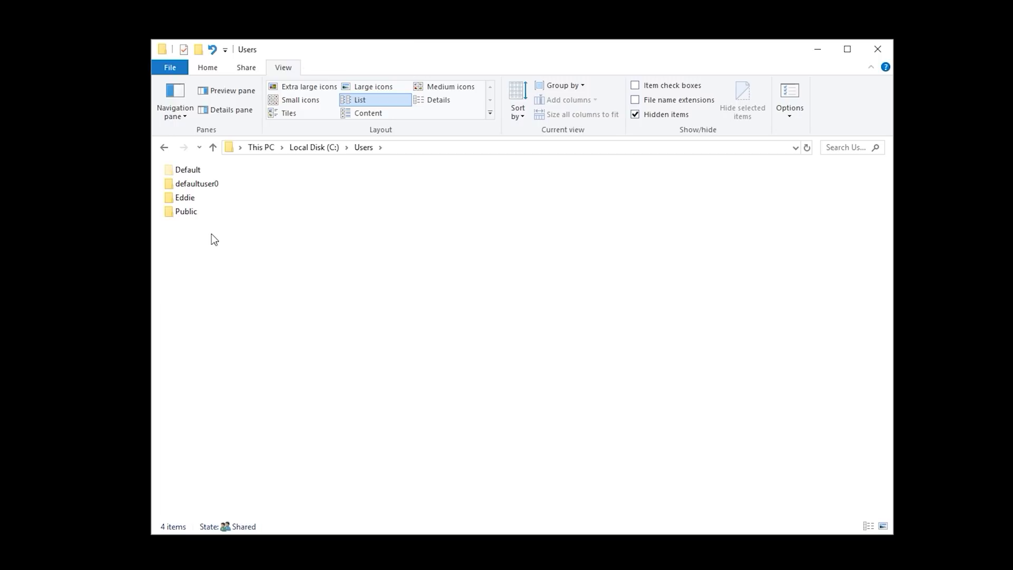
pyautogui.doubleClick(222, 197)
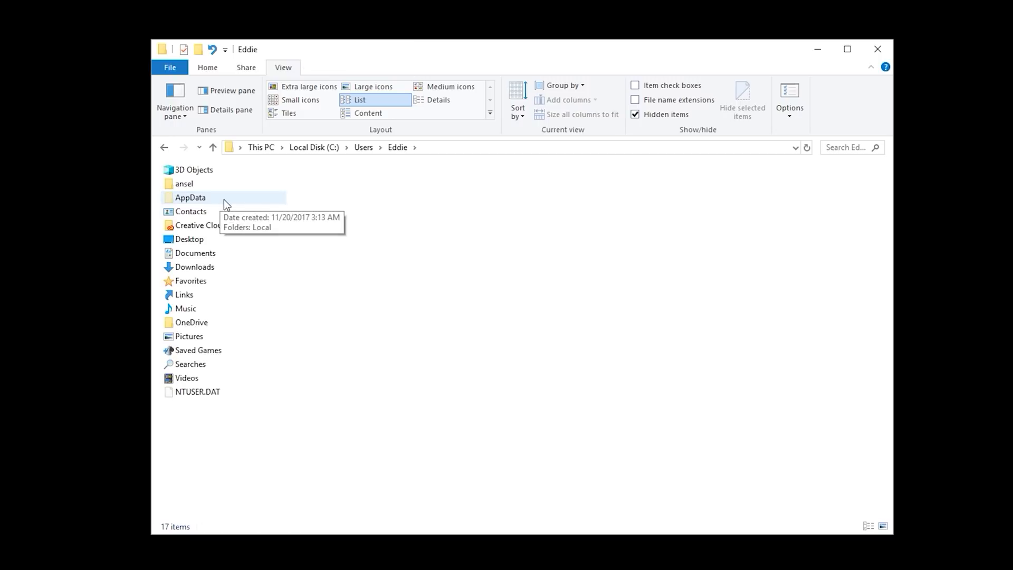
pyautogui.doubleClick(223, 200)
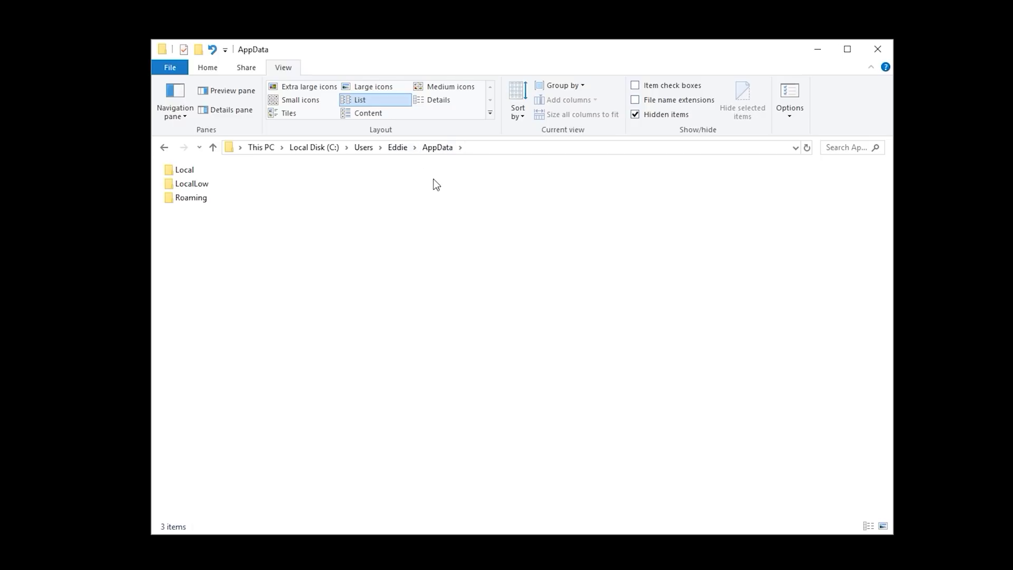
pyautogui.doubleClick(224, 173)
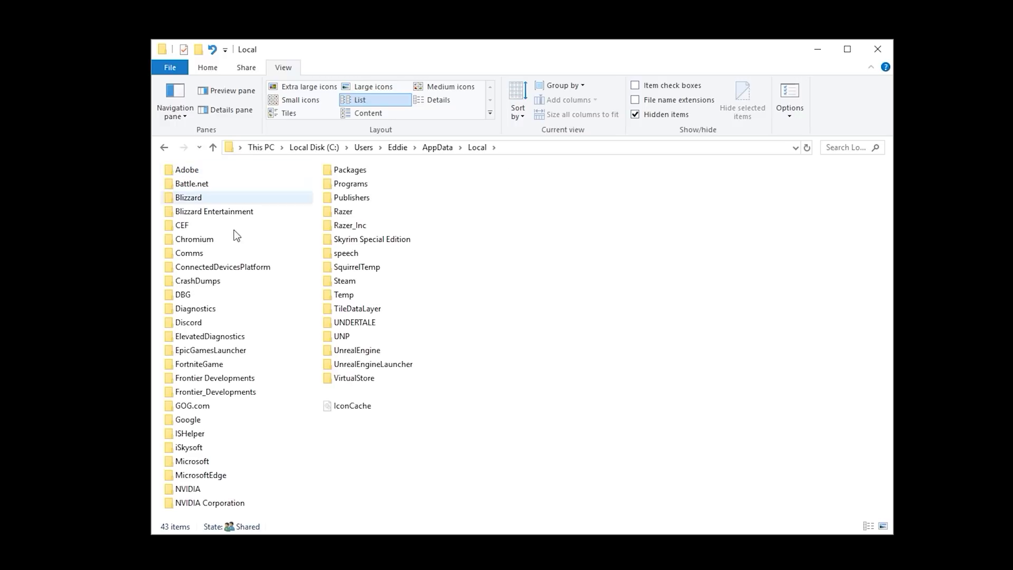
# Step: Go into Frontier Developments\Elite Dangerous\Options\Graphics and bring up GraphicsConfigurationOverride's context menu
pyautogui.click(236, 378)
pyautogui.doubleClick(236, 378)
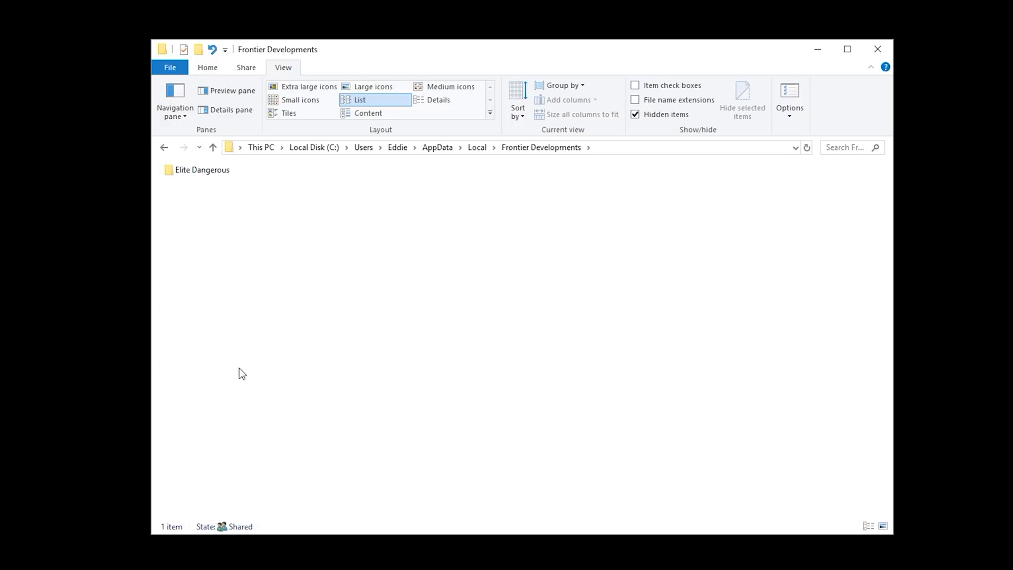
pyautogui.doubleClick(220, 170)
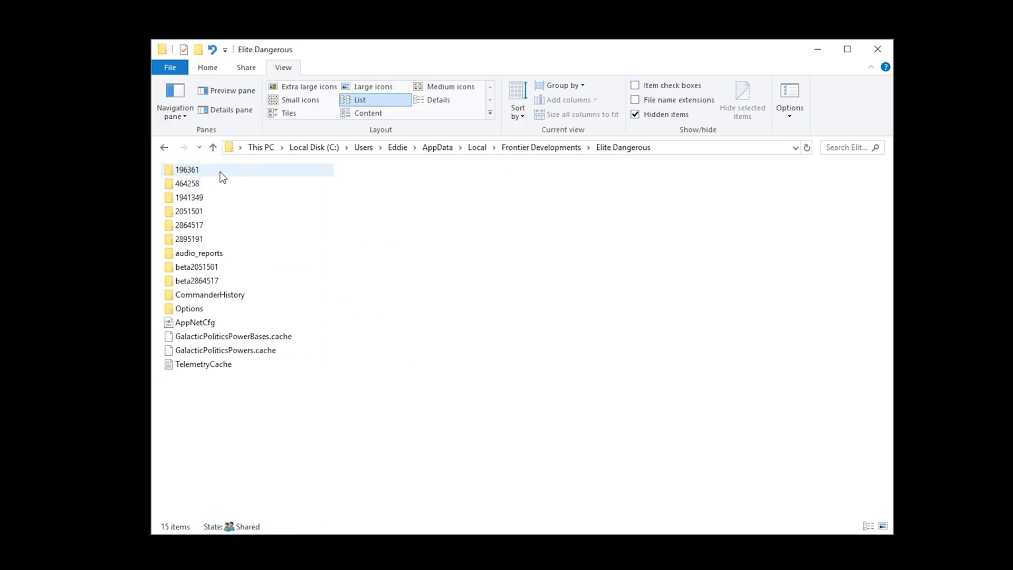
pyautogui.doubleClick(206, 305)
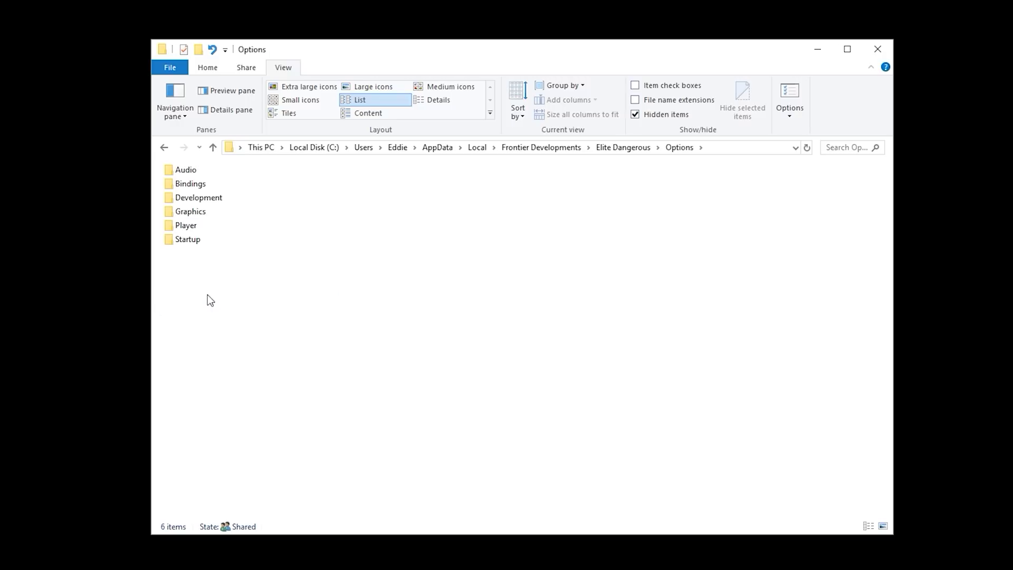
pyautogui.doubleClick(208, 211)
pyautogui.click(243, 199)
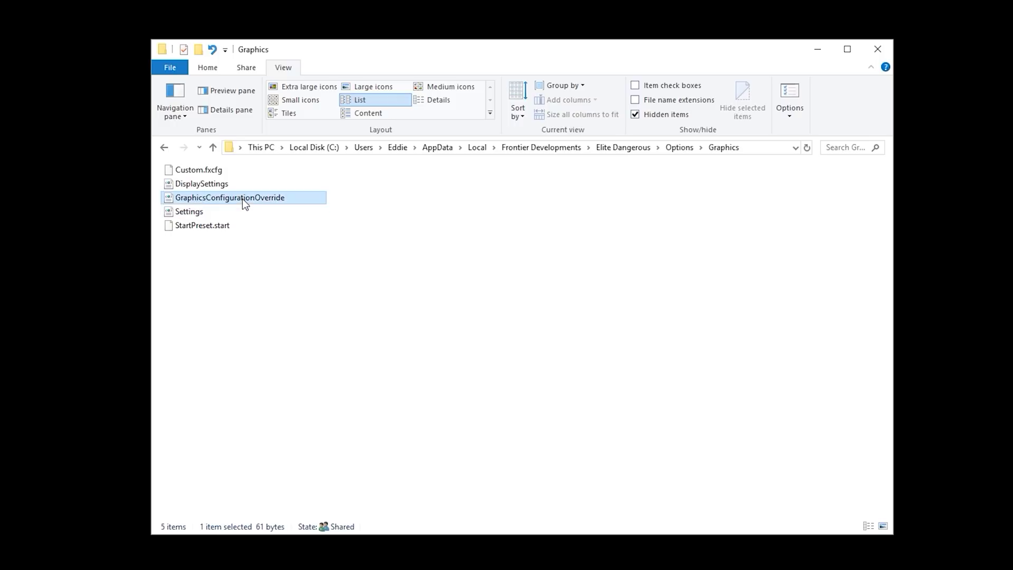
pyautogui.rightClick(243, 201)
# Step: Open GraphicsConfigurationOverride with Notepad, then select the XML text and deselect it
pyautogui.moveTo(365, 267)
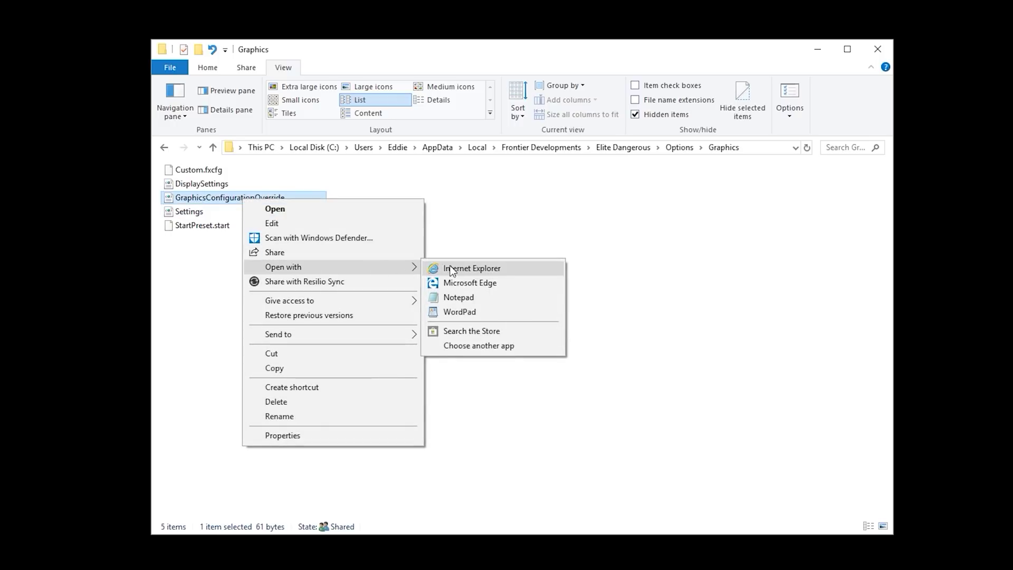
pyautogui.click(468, 298)
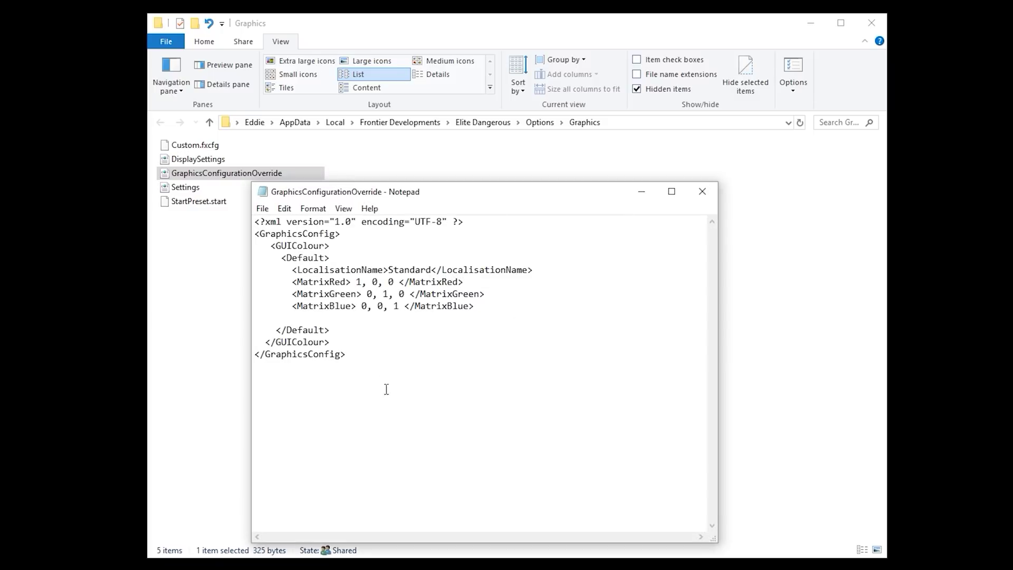
pyautogui.moveTo(378, 365); pyautogui.dragTo(252, 198)
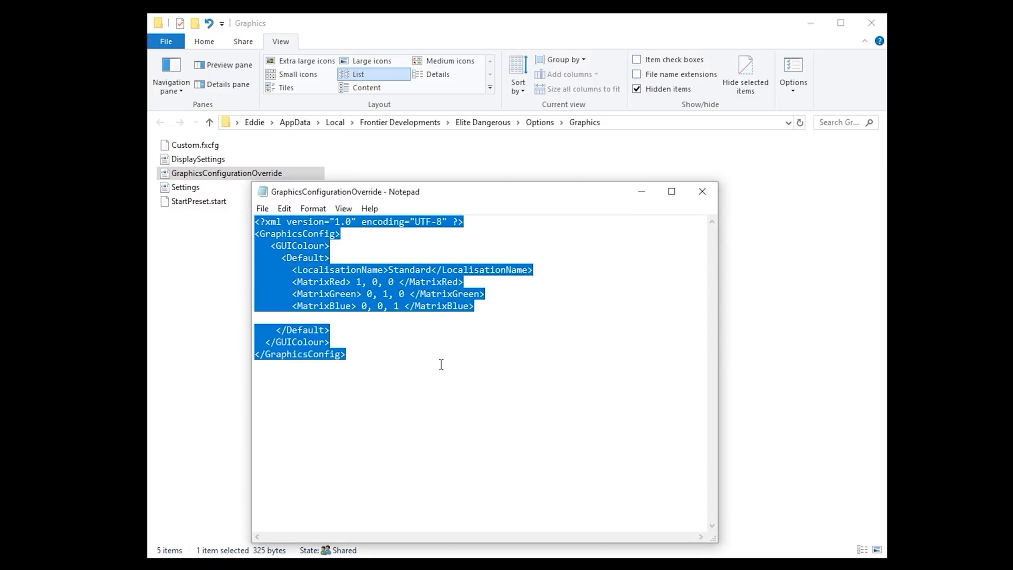
pyautogui.hotkey('ctrl', 'End')
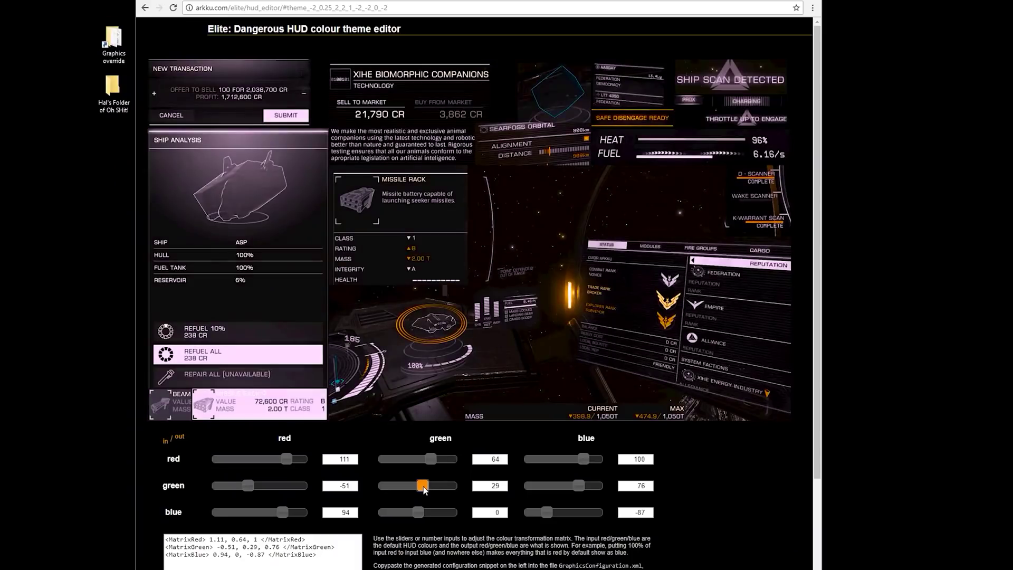
# Step: In the HUD colour editor, set green→green 118, red→blue 132, red→red 11, then copy the generated matrix lines
pyautogui.moveTo(424, 488); pyautogui.dragTo(420, 460)
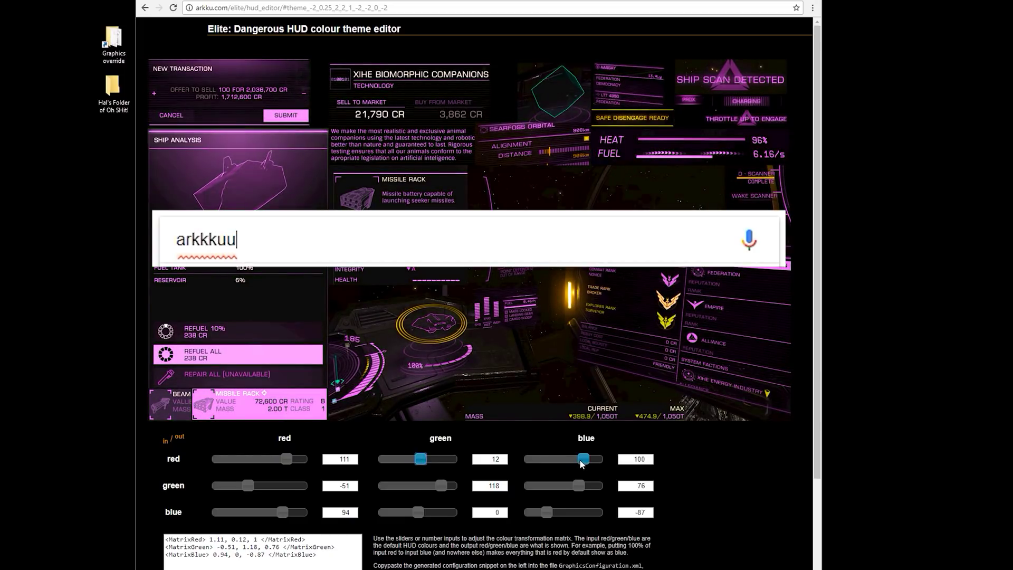
pyautogui.moveTo(581, 463)
pyautogui.mouseDown()
pyautogui.moveTo(547, 463)
pyautogui.moveTo(589, 464)
pyautogui.mouseUp()
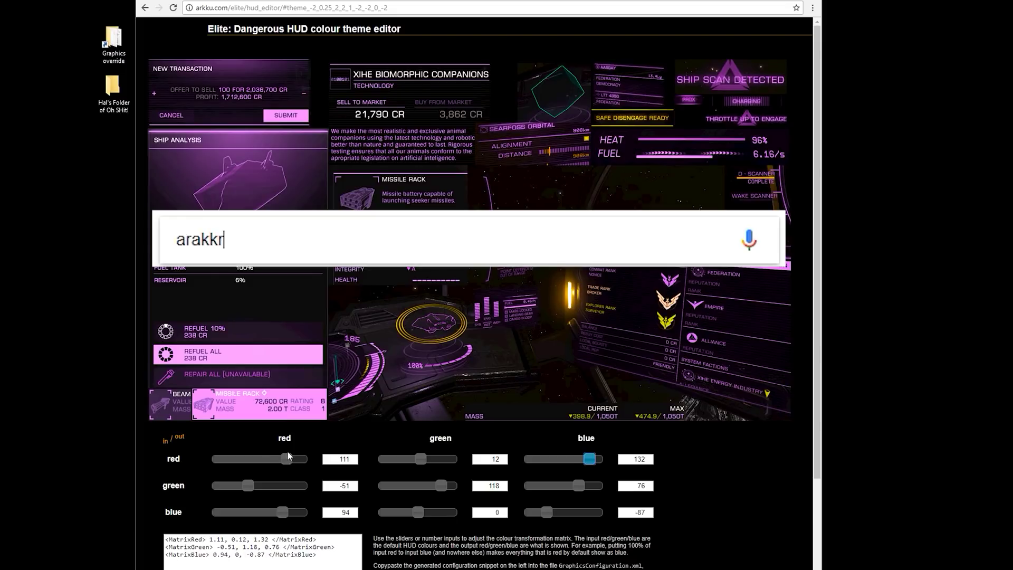
pyautogui.moveTo(288, 454); pyautogui.dragTo(262, 461)
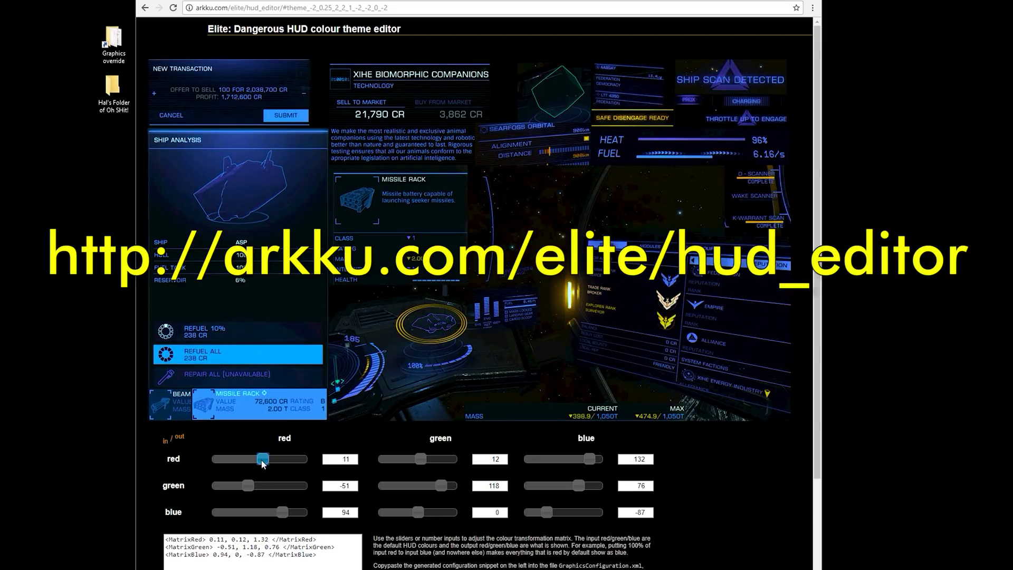
pyautogui.moveTo(322, 558); pyautogui.dragTo(158, 536)
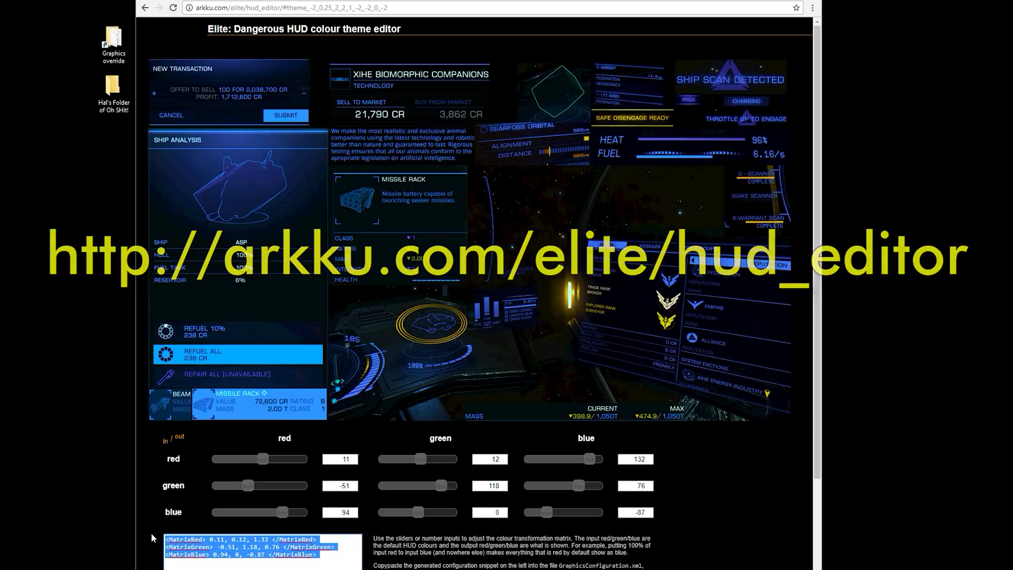
pyautogui.rightClick(214, 547)
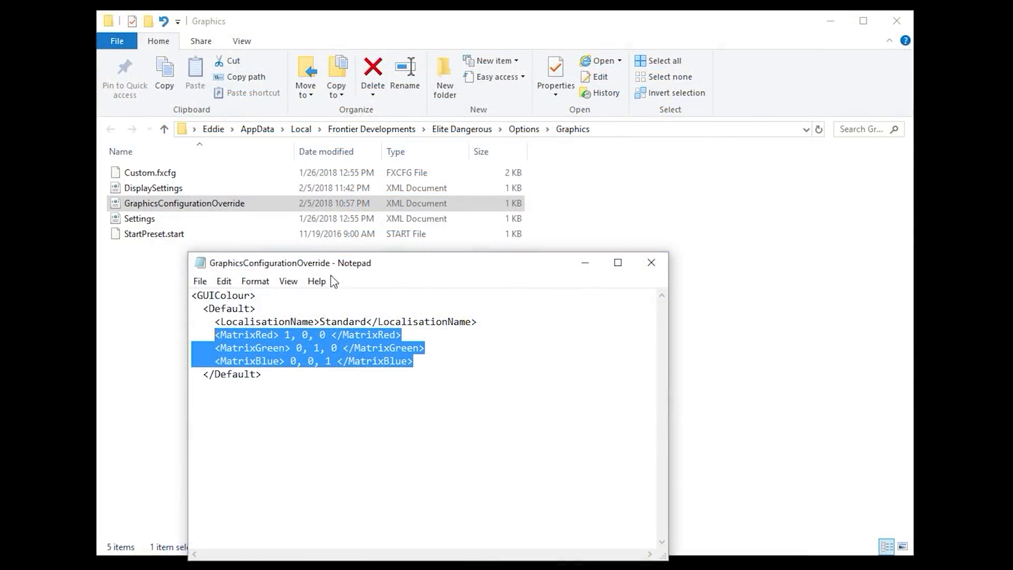
# Step: Paste the copied matrix over the MatrixRed/Green/Blue lines in Notepad, then close and save
pyautogui.rightClick(287, 350)
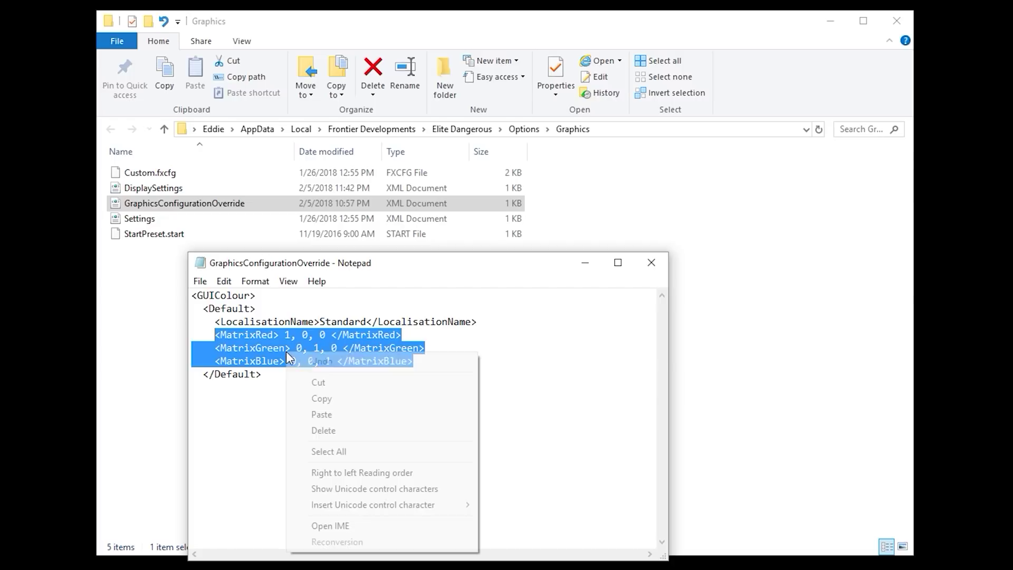
pyautogui.click(336, 410)
pyautogui.click(651, 263)
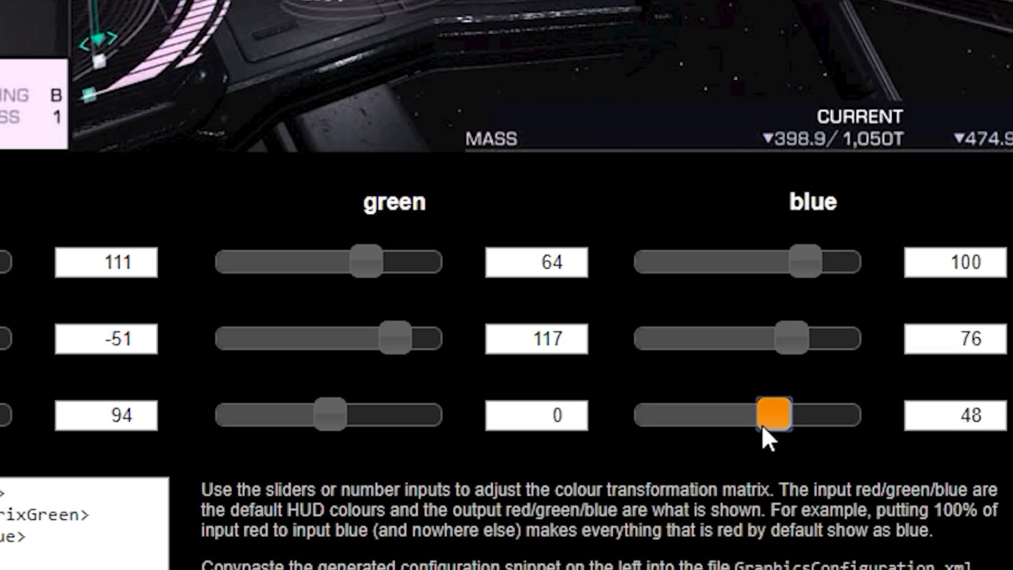
# Step: Retune the matrix sliders: blue→blue -87, green outputs 118 and 12, red→blue 104
pyautogui.moveTo(762, 427); pyautogui.dragTo(695, 416)
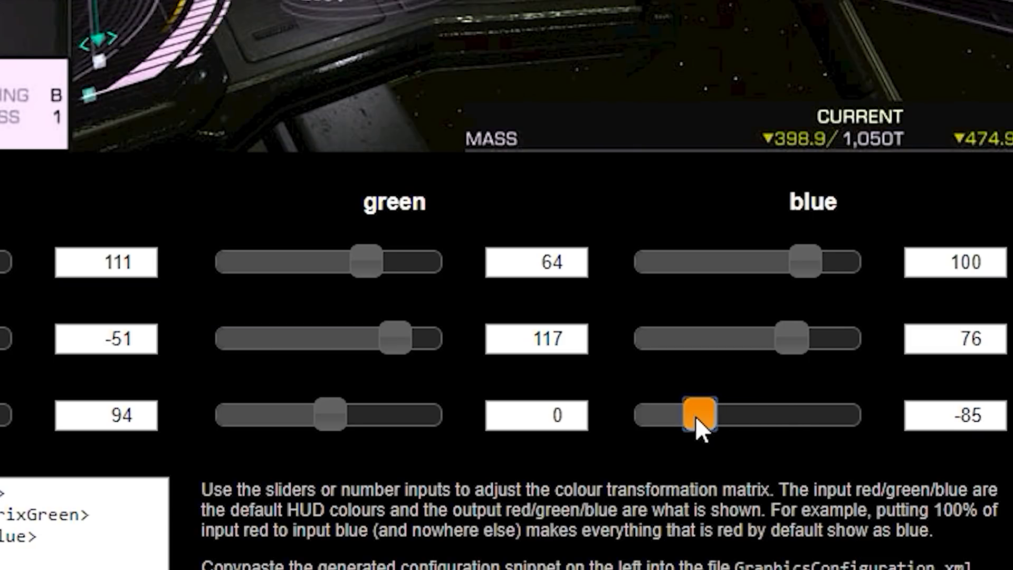
pyautogui.moveTo(400, 340)
pyautogui.mouseDown()
pyautogui.moveTo(338, 343)
pyautogui.moveTo(402, 350)
pyautogui.mouseUp()
pyautogui.moveTo(370, 267); pyautogui.dragTo(338, 264)
pyautogui.moveTo(784, 268); pyautogui.dragTo(803, 282)
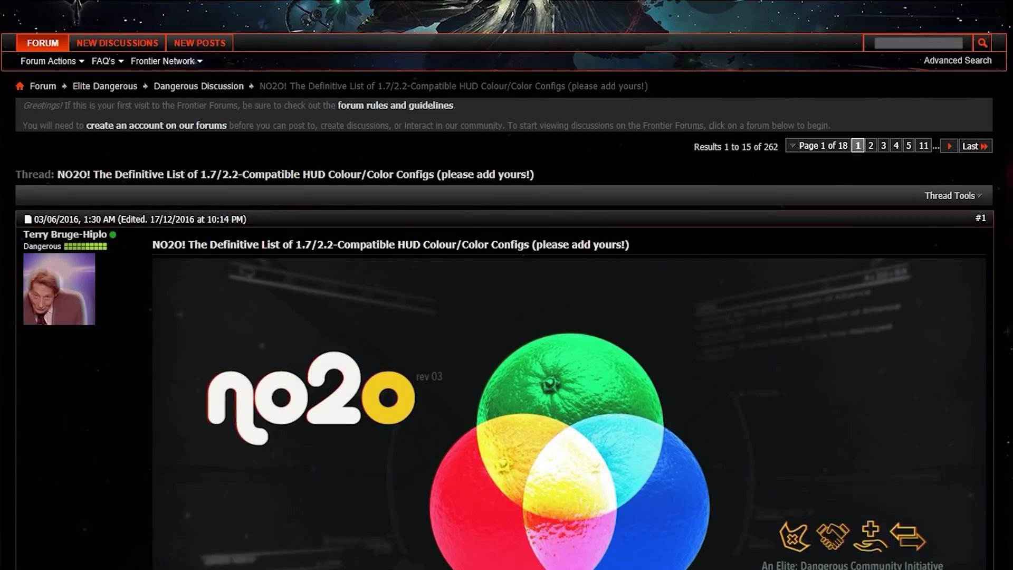
# Step: In the NO2O thread, select the entire Turquoise-Deep Sky Blue / Khaki-Gold config code block
pyautogui.scroll(-15, 507, 285)
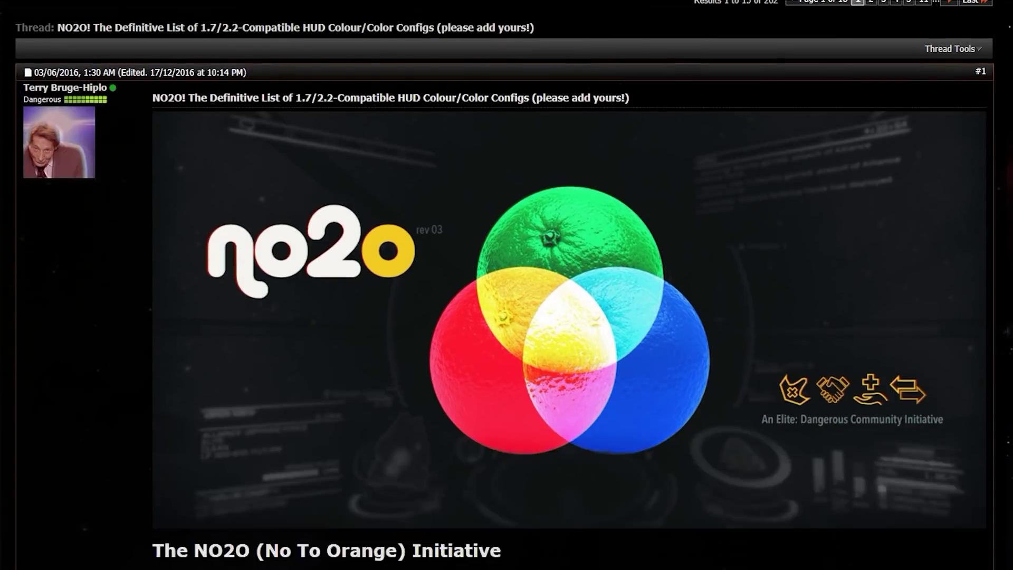
pyautogui.scroll(-10, 506, 285)
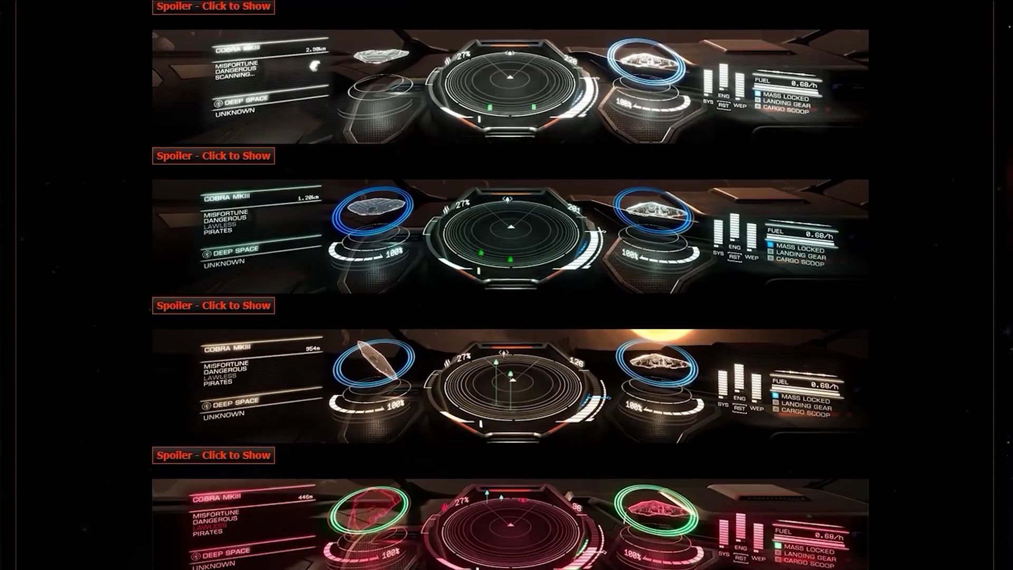
pyautogui.scroll(-3, 507, 284)
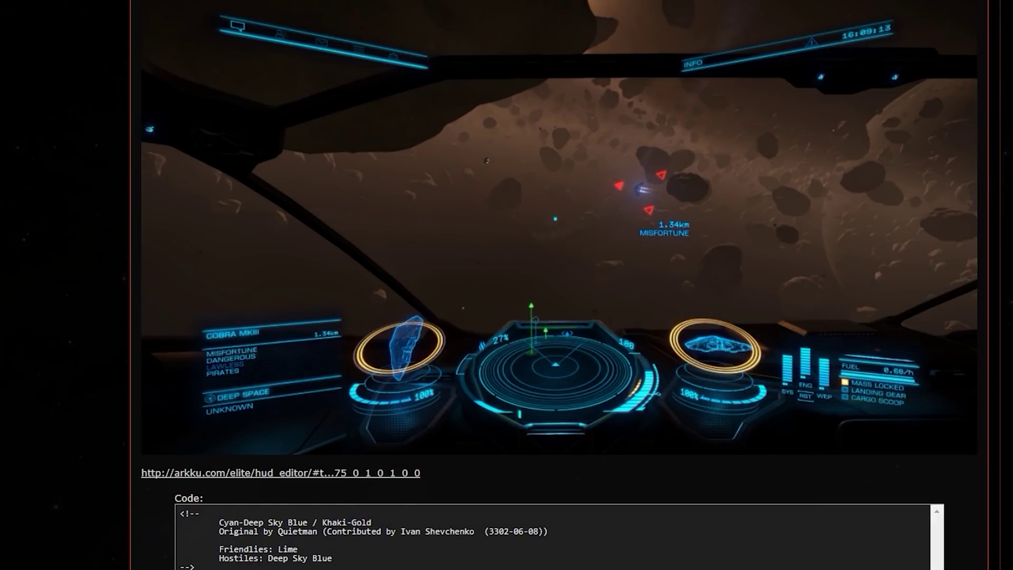
pyautogui.scroll(10, 506, 285)
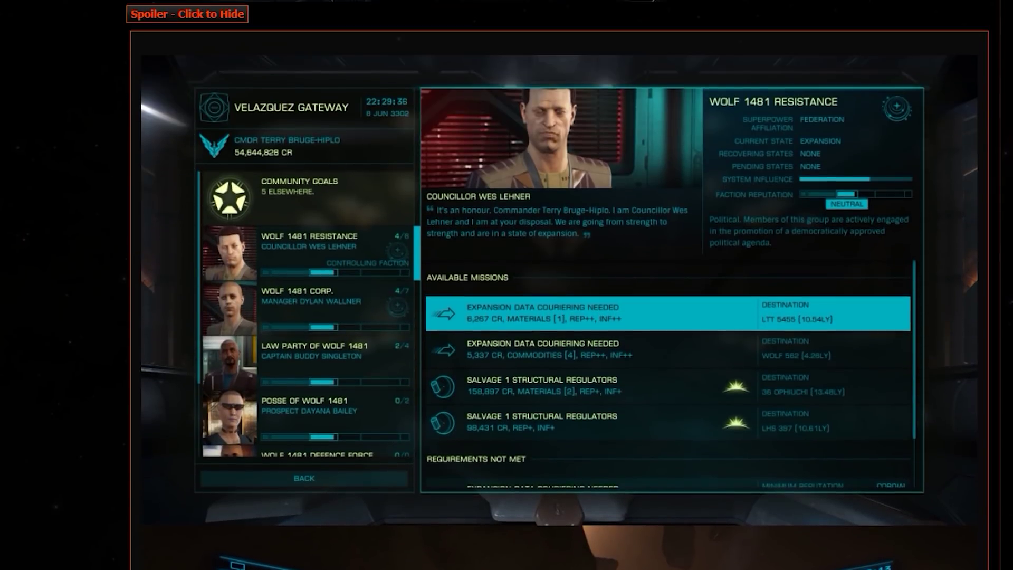
pyautogui.scroll(13, 507, 285)
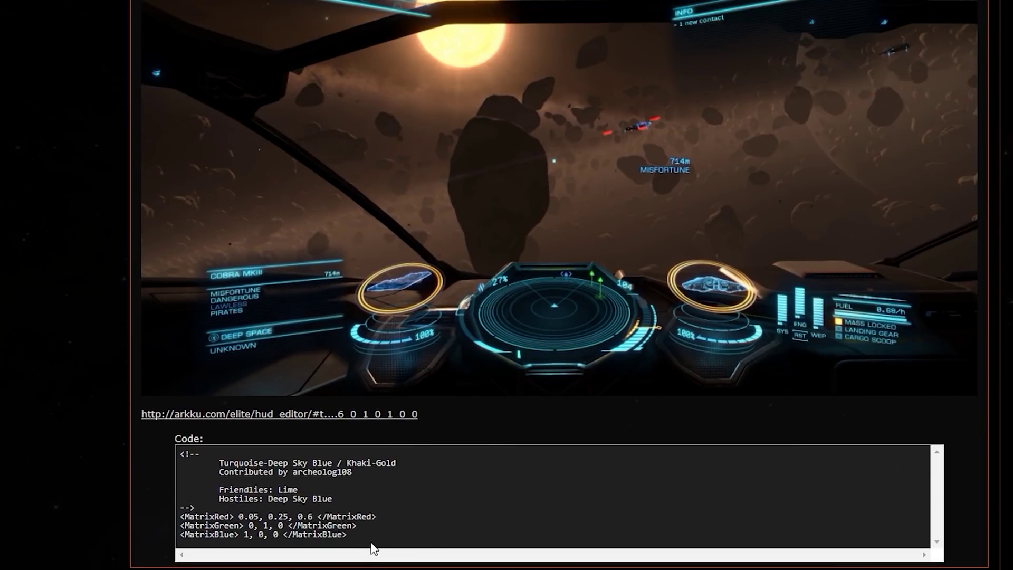
pyautogui.moveTo(374, 547); pyautogui.dragTo(146, 451)
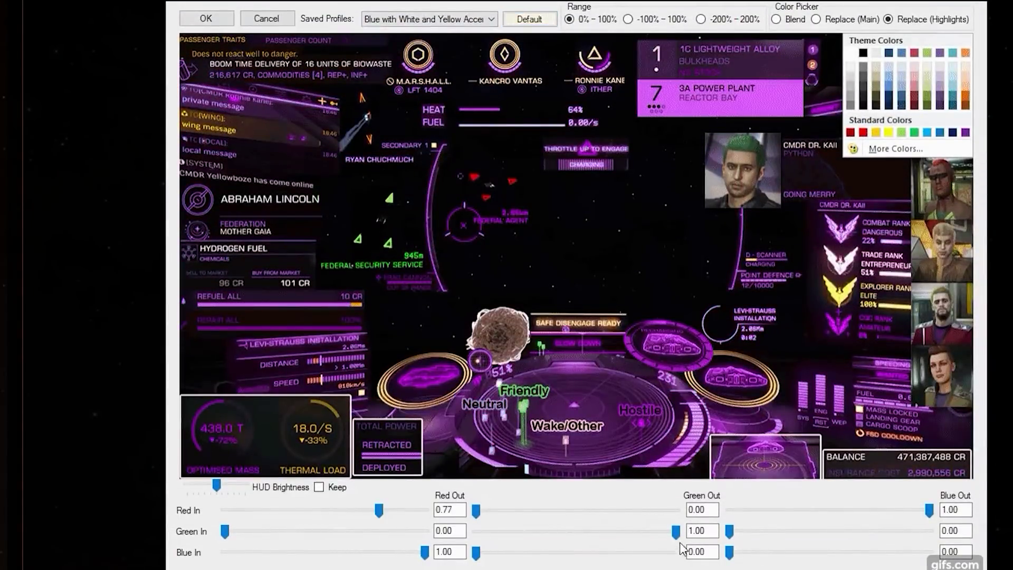
# Step: Lower EDProfiler's Green In to Green Out weight to 0.25 and apply the yellow highlight colour
pyautogui.moveTo(675, 531); pyautogui.dragTo(526, 532)
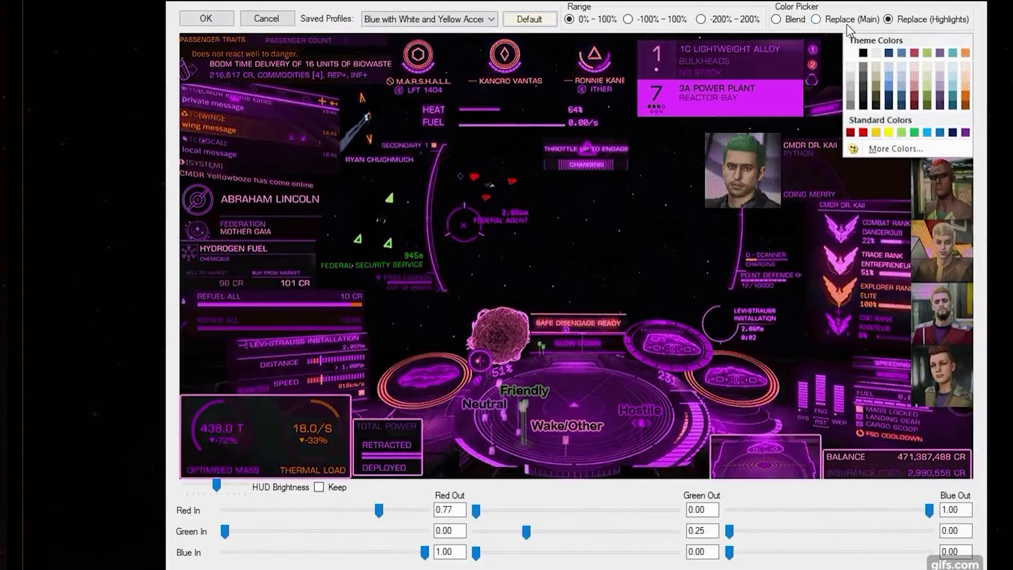
pyautogui.click(888, 132)
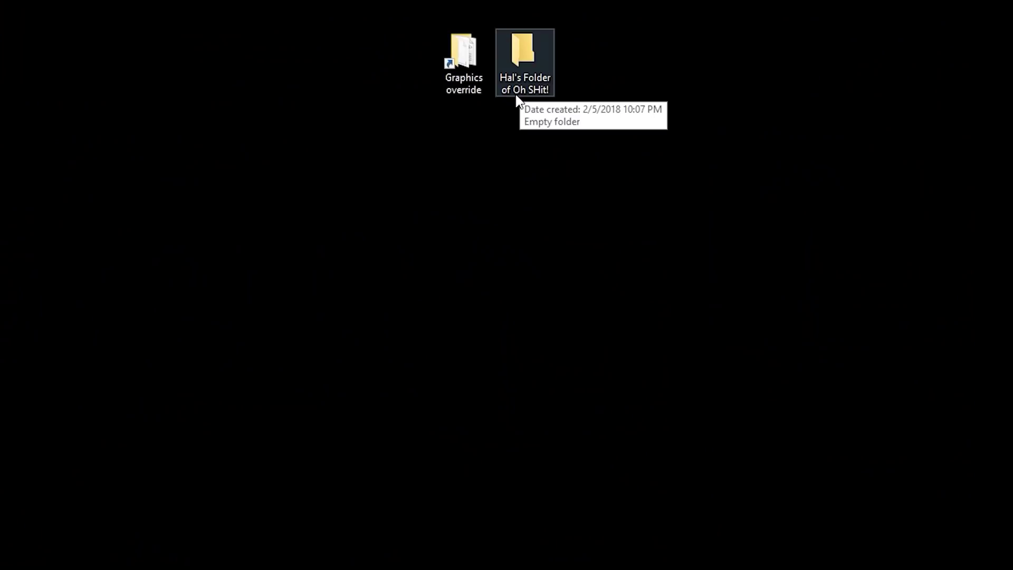
# Step: Open the Graphics folder from the desktop shortcut and copy GraphicsConfigurationOverride
pyautogui.doubleClick(455, 55)
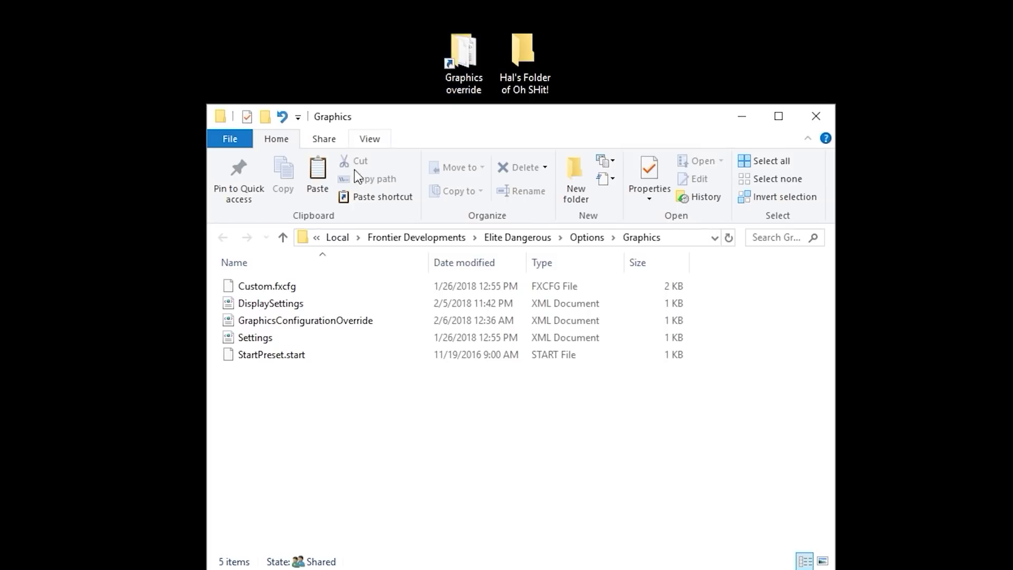
pyautogui.click(352, 322)
pyautogui.rightClick(352, 322)
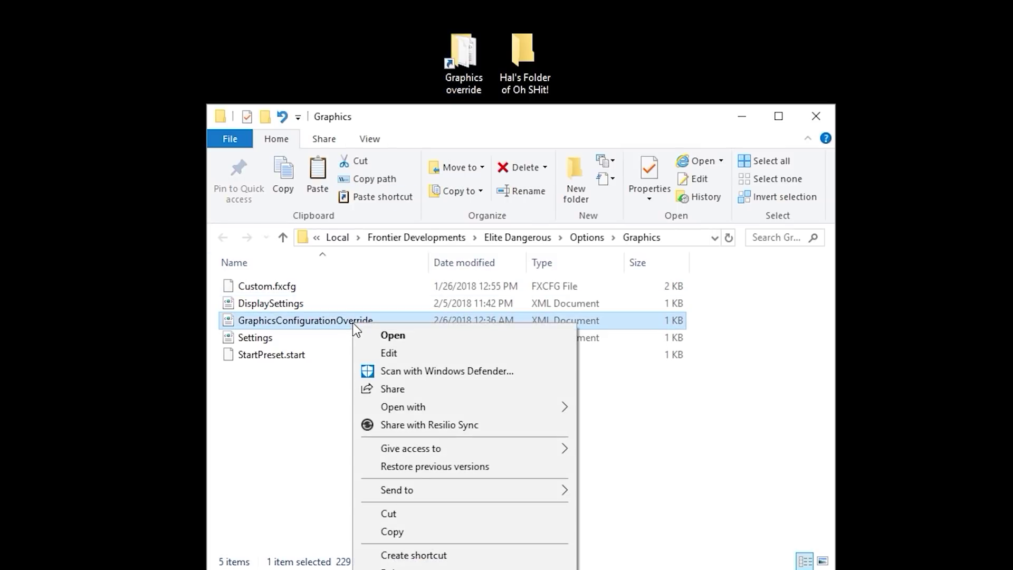
pyautogui.click(439, 532)
# Step: Paste GraphicsConfigurationOverride into the empty backup folder on the desktop
pyautogui.doubleClick(515, 46)
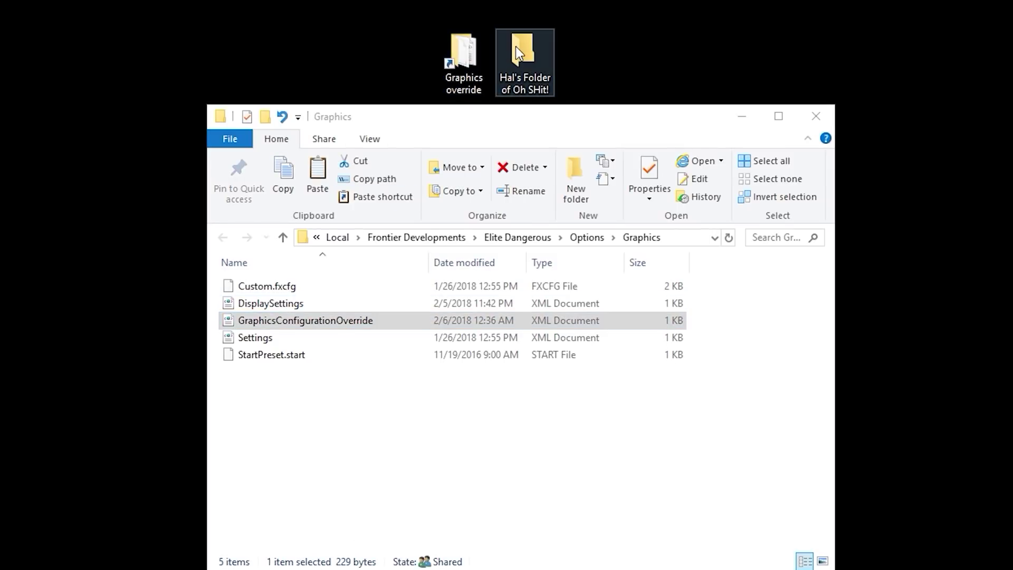
pyautogui.rightClick(398, 360)
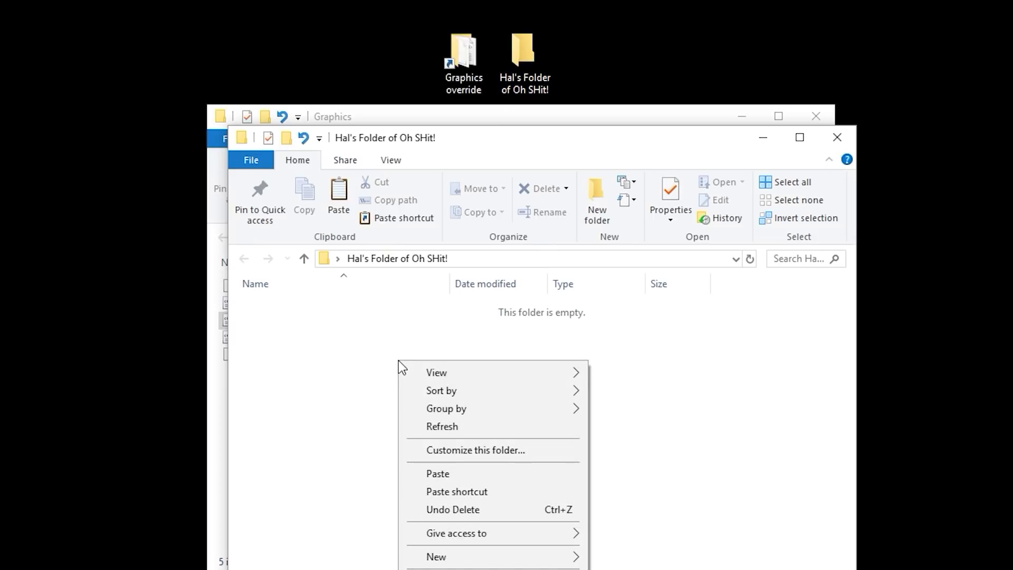
pyautogui.click(459, 473)
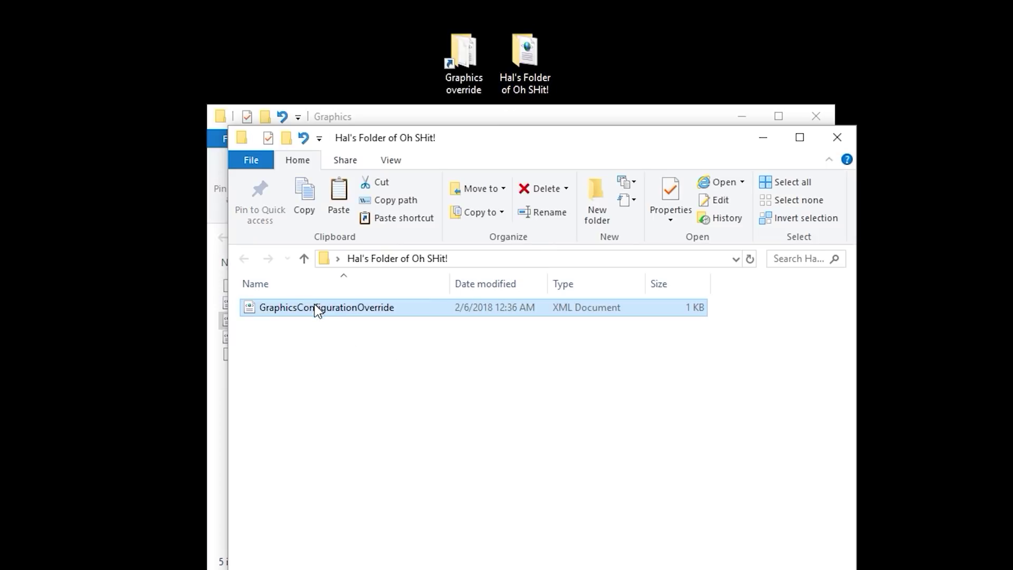